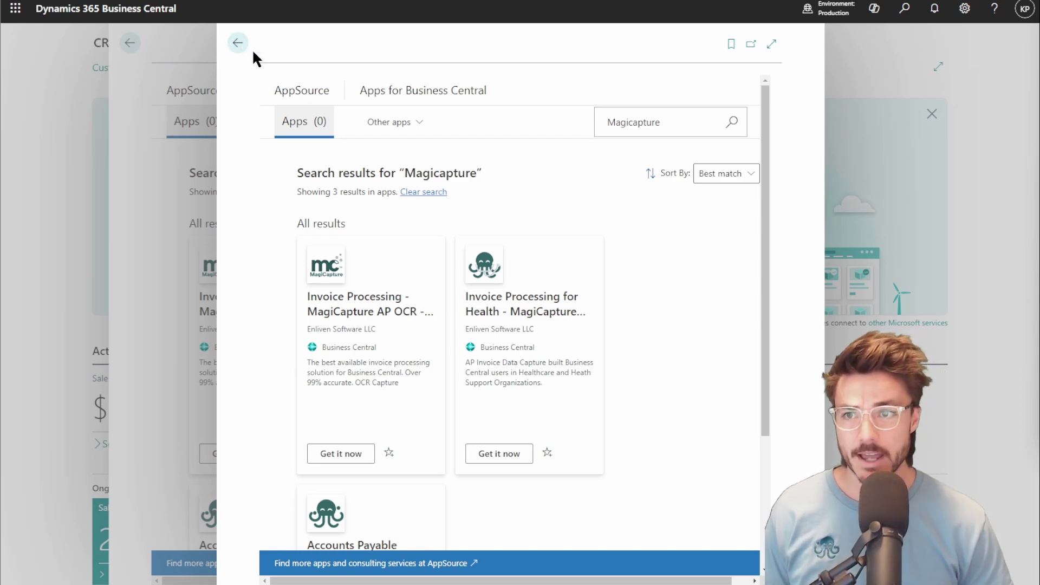
Register with Fidesic as company CRONUS USA, Inc. Demo2, enabling MagiCapture - Invoice Processing and agreeing to the privacy policy and terms.
{"action": "left_click", "coordinate": [237, 43]}
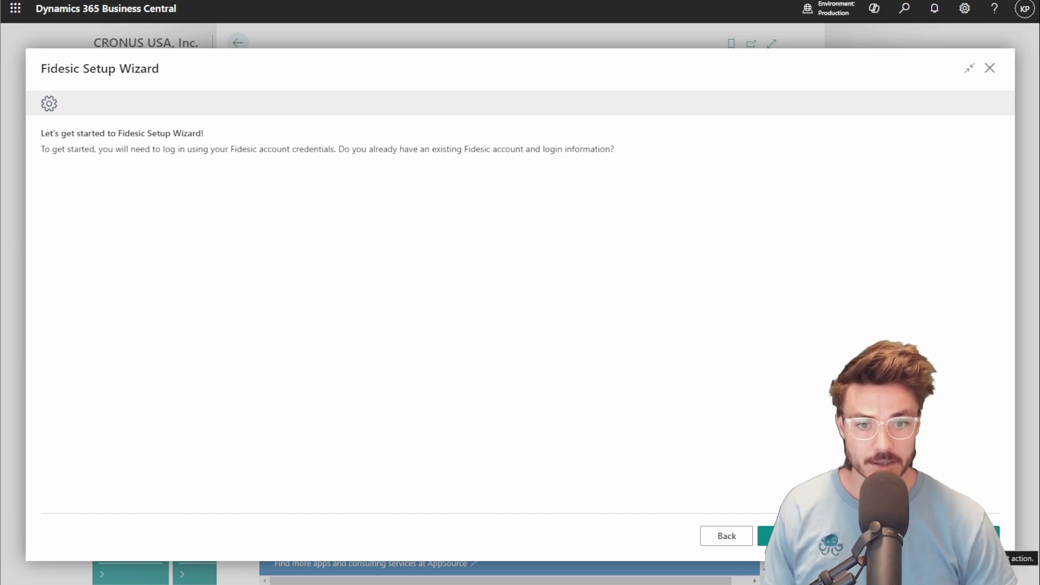
{"action": "left_click", "coordinate": [953, 536]}
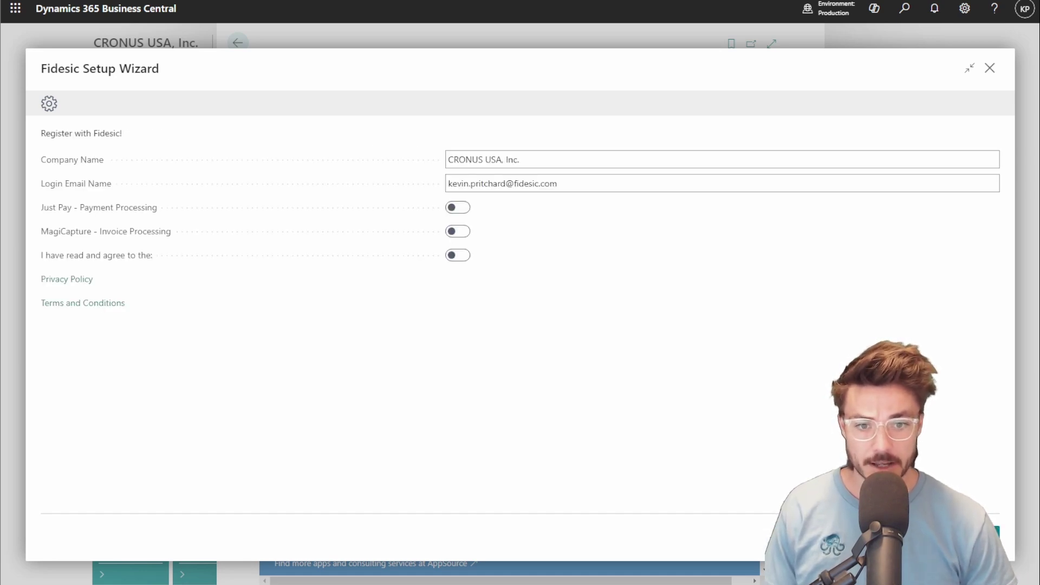
{"action": "left_click", "coordinate": [589, 164]}
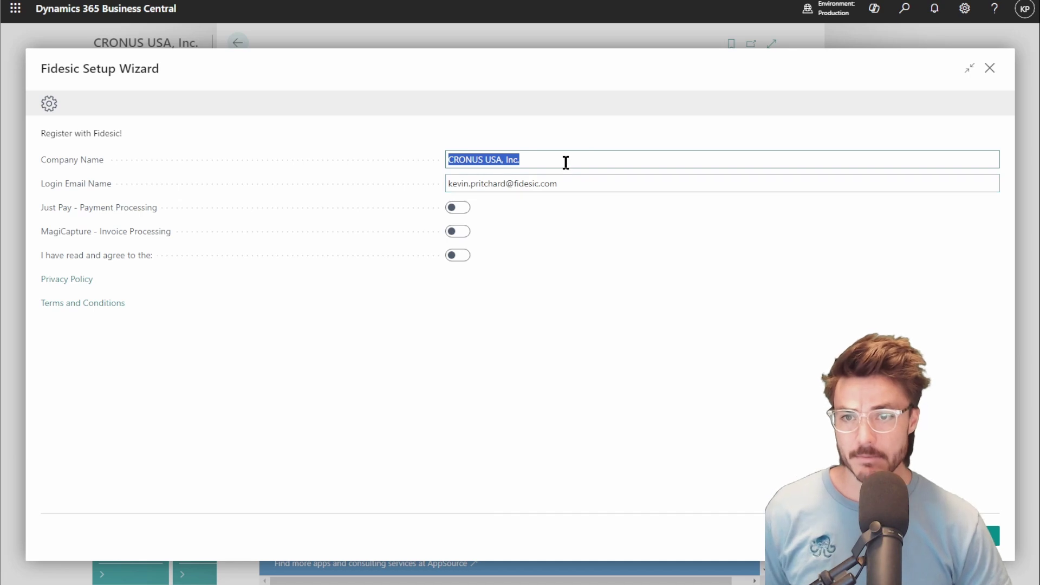
{"action": "left_click", "coordinate": [537, 159]}
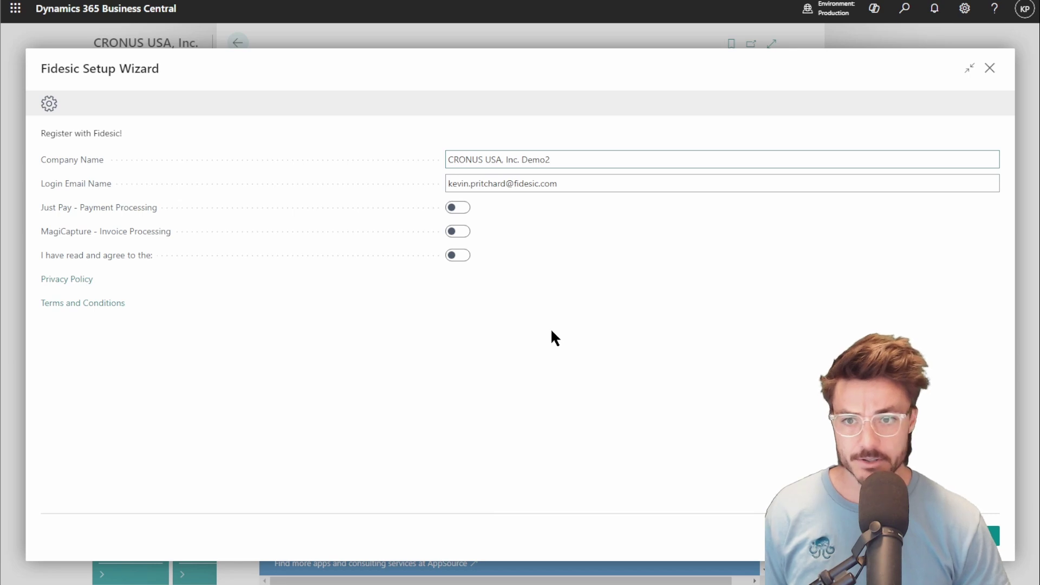
{"action": "left_click", "coordinate": [459, 232]}
{"action": "left_click", "coordinate": [462, 256]}
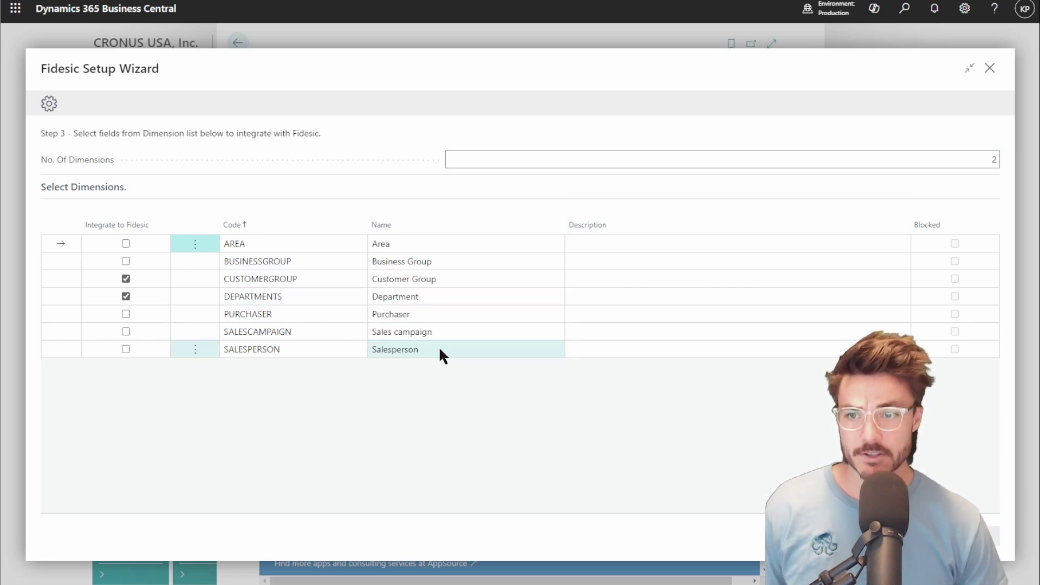
Complete the Fidesic setup wizard with the CUSTOMERGROUP and DEPARTMENTS dimensions selected for integration, and close the wizard.
{"action": "left_click", "coordinate": [943, 536]}
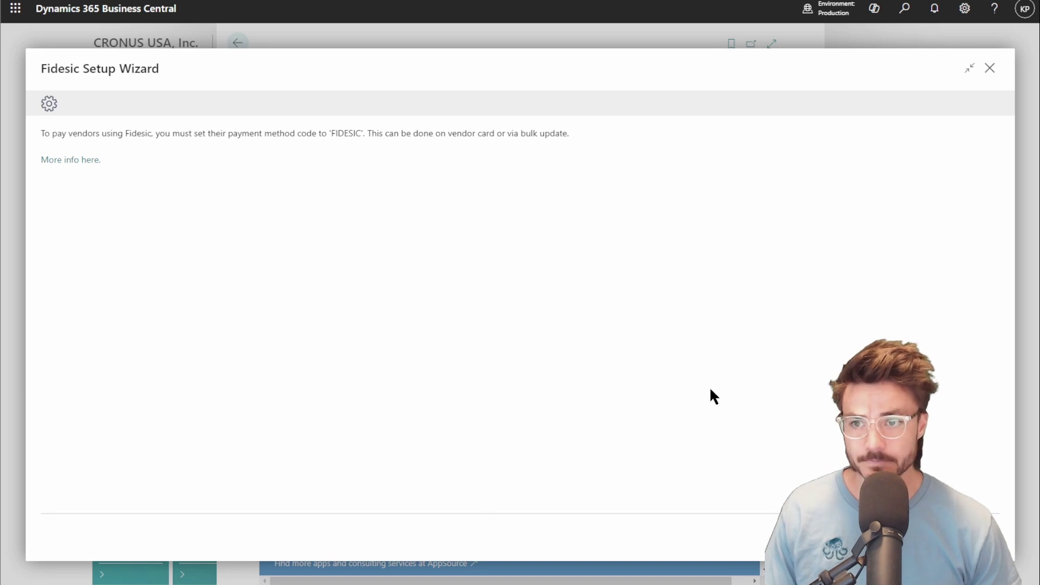
{"action": "left_click", "coordinate": [942, 536]}
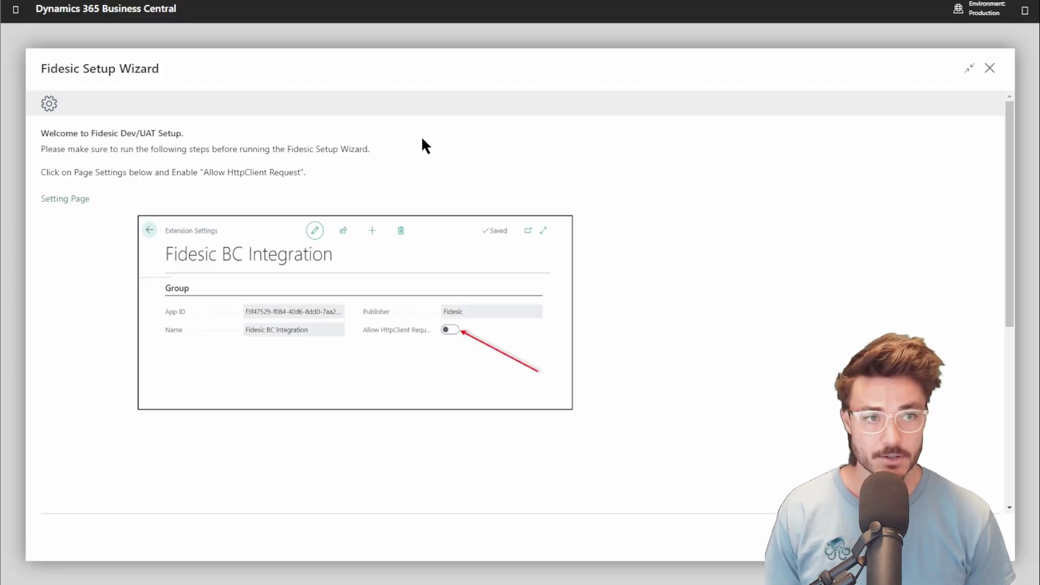
{"action": "left_click", "coordinate": [989, 67]}
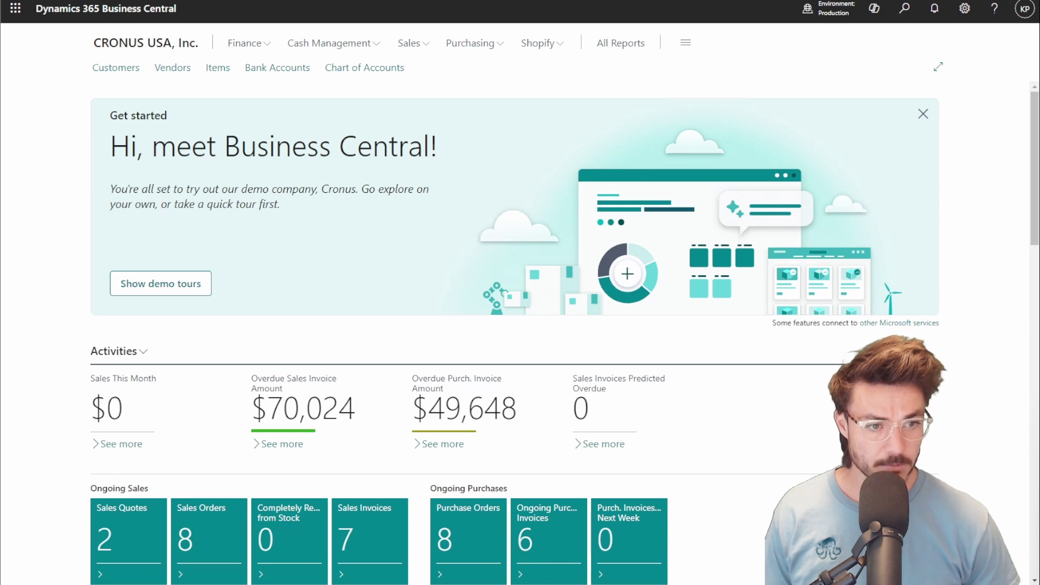
Switch to the web browser and open the copied Fidesic set-password link with its registration token.
{"action": "key", "text": "alt+Tab"}
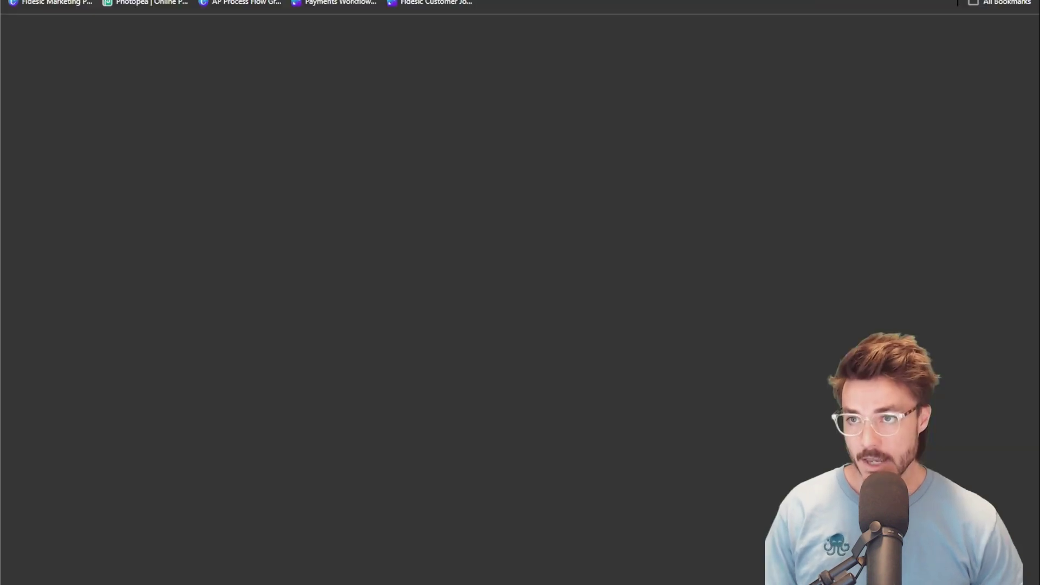
{"action": "key", "text": "ctrl+v"}
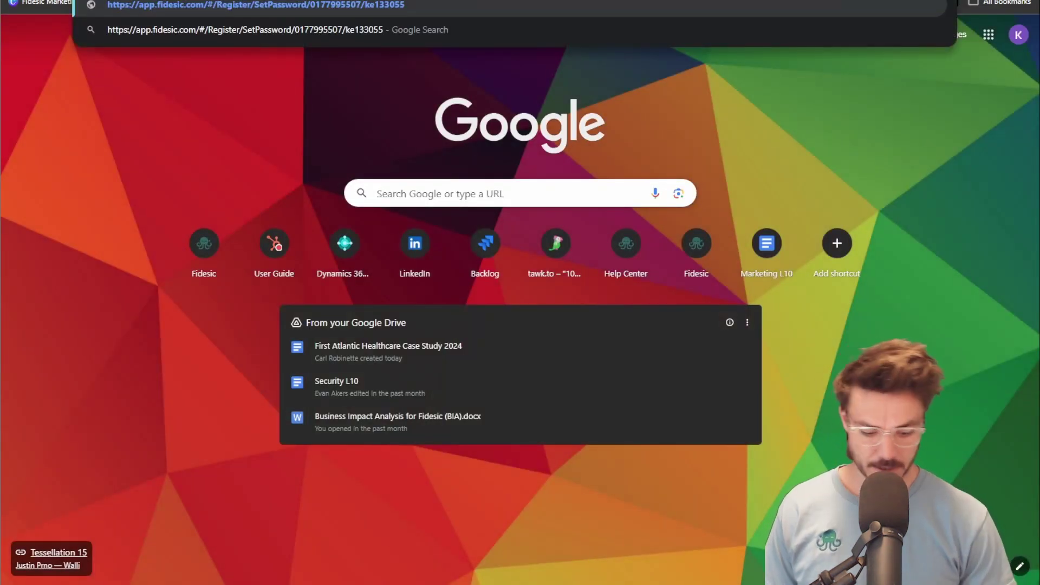
{"action": "key", "text": "Return"}
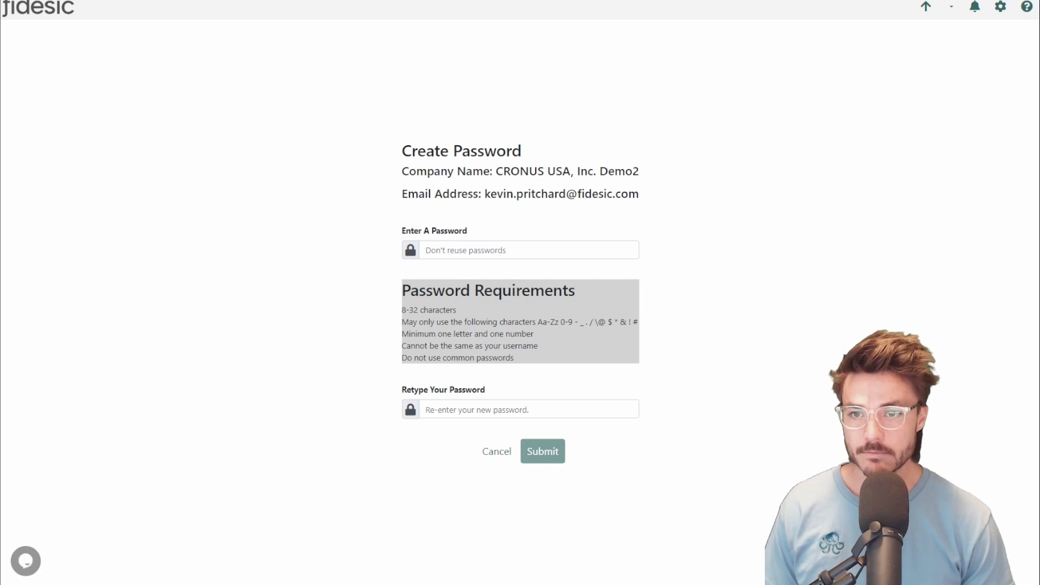
Create the Fidesic account password, enter it again in the retype field and submit it.
{"action": "left_click", "coordinate": [512, 257]}
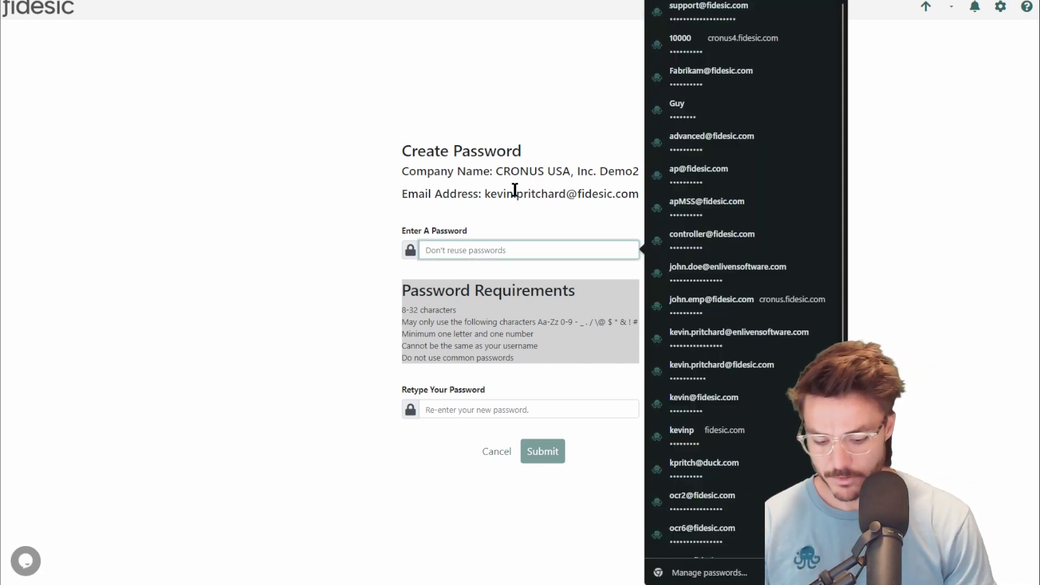
{"action": "type", "text": "**********"}
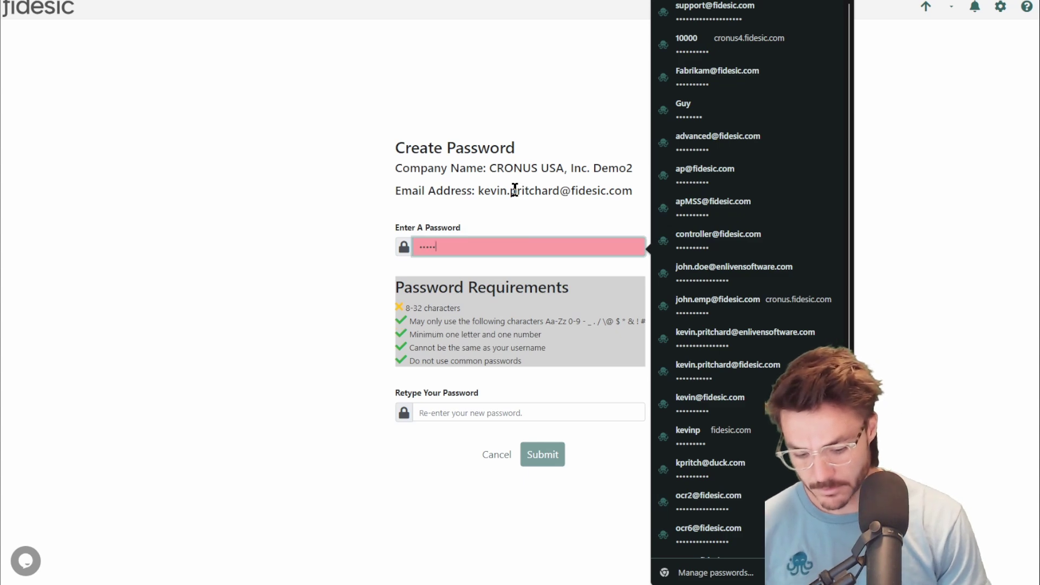
{"action": "key", "text": "Tab"}
{"action": "type", "text": "***"}
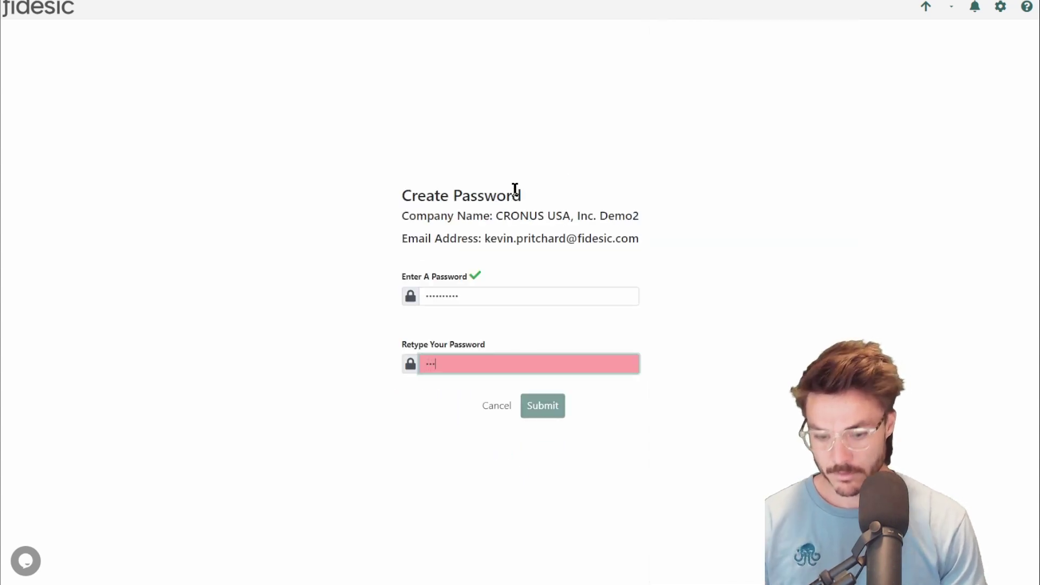
{"action": "type", "text": "*******"}
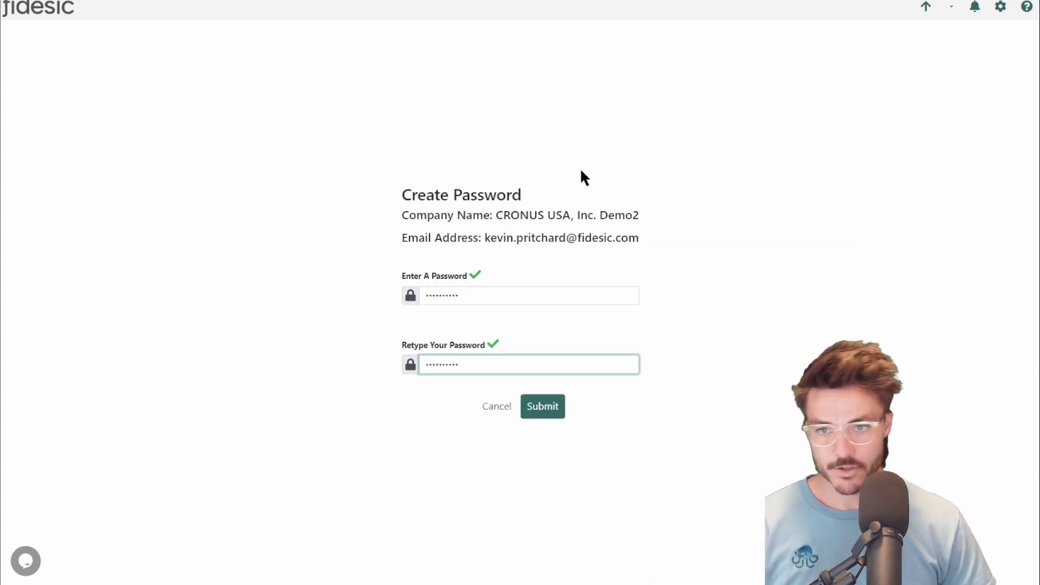
{"action": "left_click", "coordinate": [555, 413]}
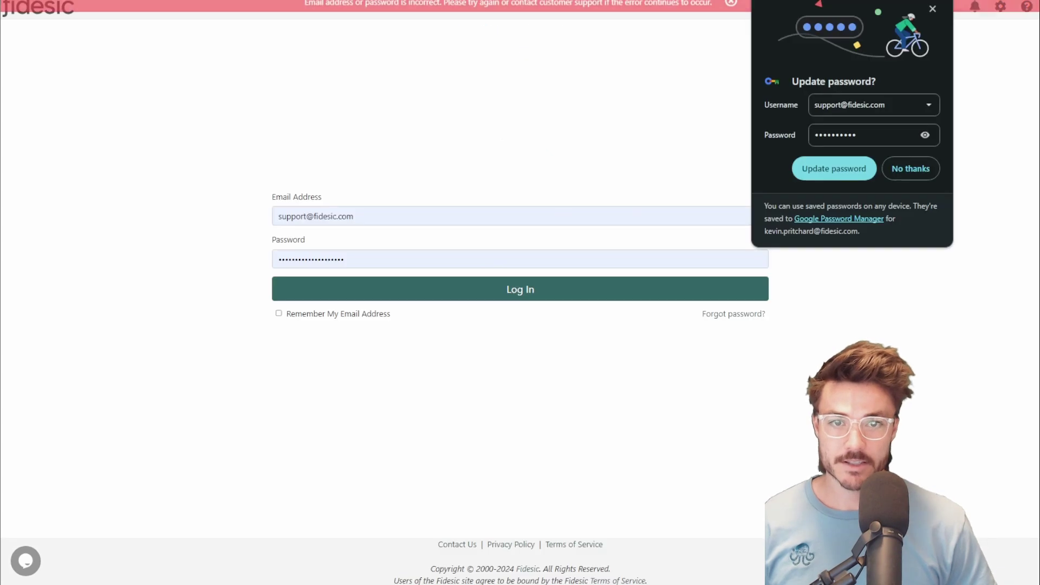
Dismiss the error and password-update prompts, and log in to Fidesic with the user's saved e-mail and password.
{"action": "left_click", "coordinate": [731, 4]}
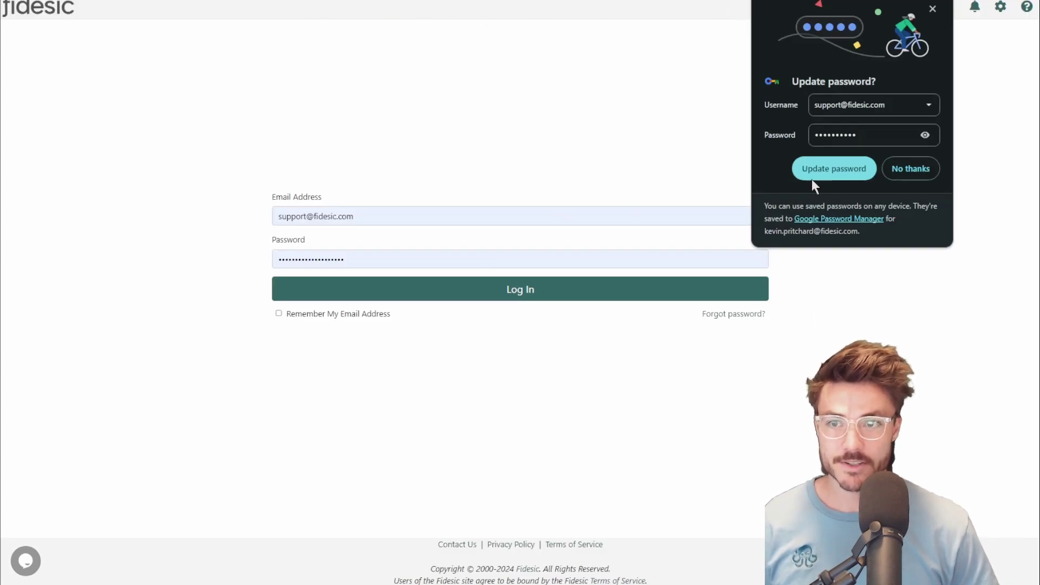
{"action": "left_click", "coordinate": [932, 8]}
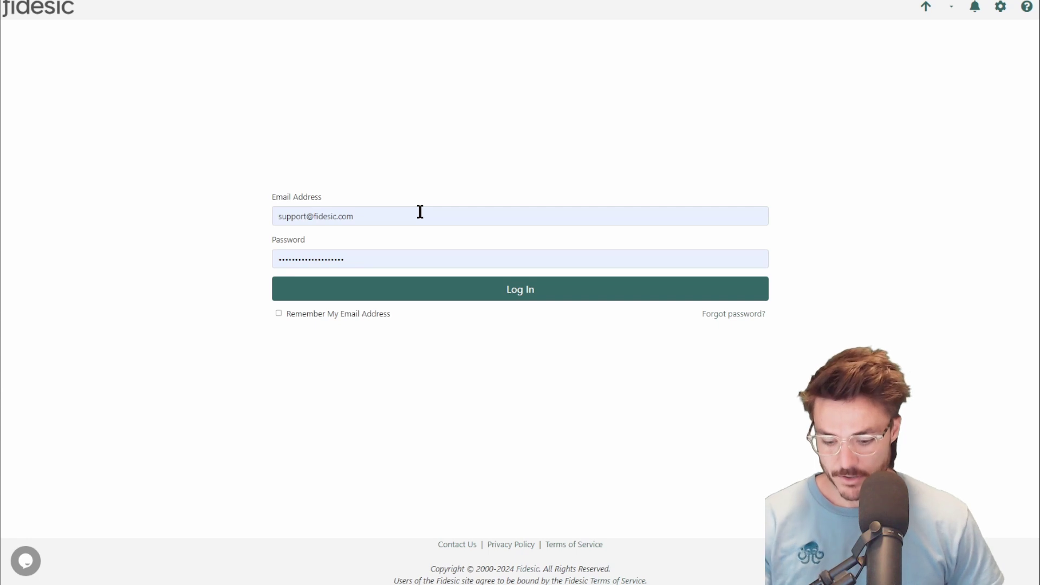
{"action": "left_click", "coordinate": [349, 210]}
{"action": "key", "text": "ctrl+a"}
{"action": "type", "text": "kevi"}
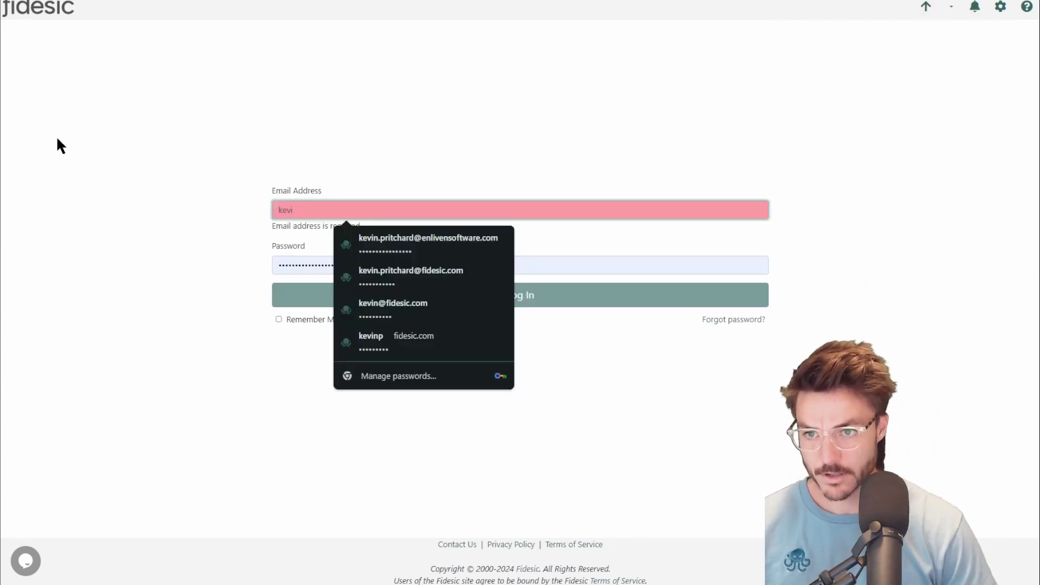
{"action": "left_click", "coordinate": [439, 279]}
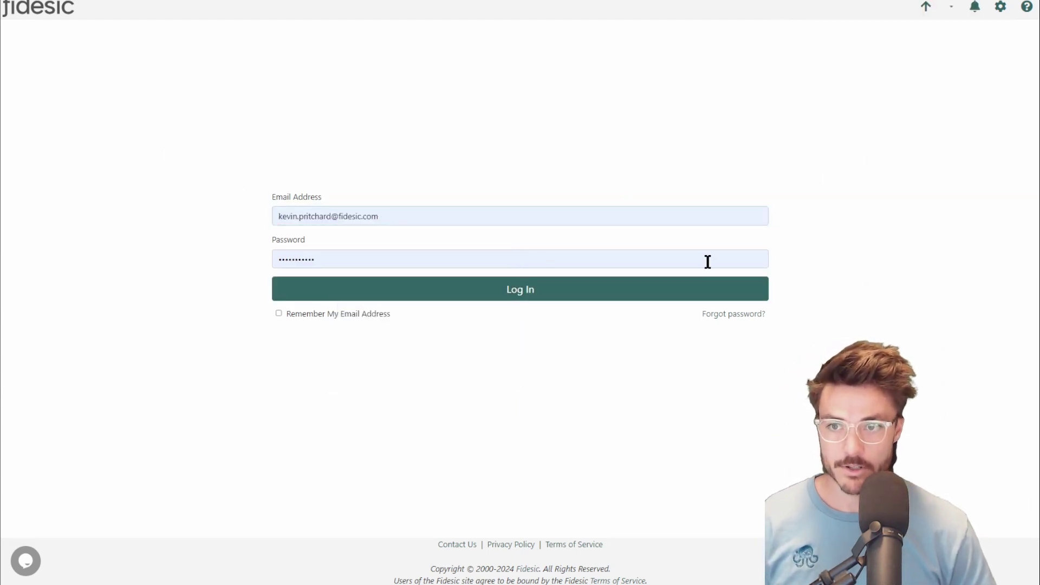
{"action": "left_click", "coordinate": [657, 292]}
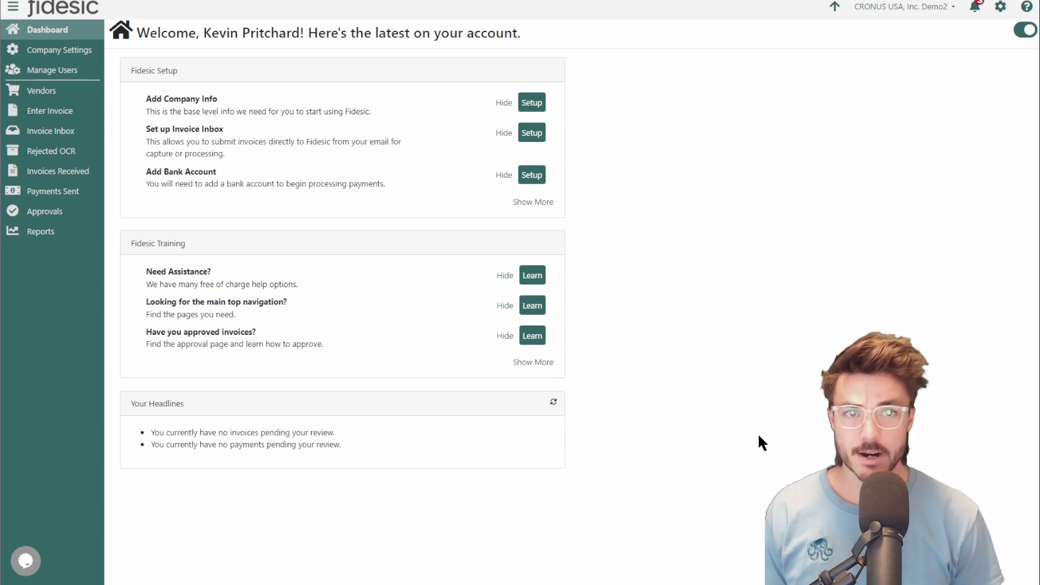
Examine the synced chart of accounts and dimensions in the company settings.
{"action": "left_click", "coordinate": [1000, 7]}
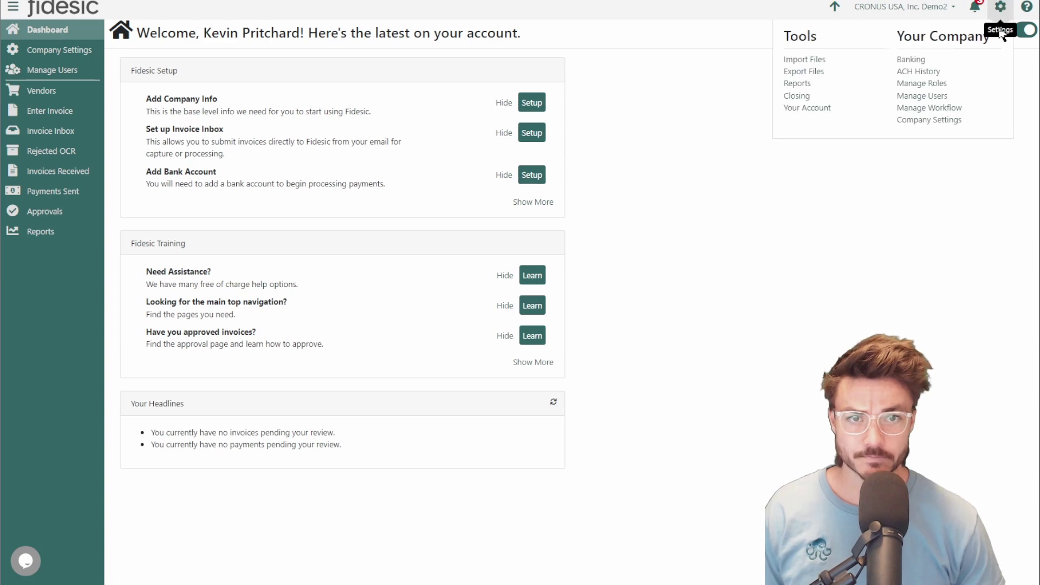
{"action": "left_click", "coordinate": [949, 119]}
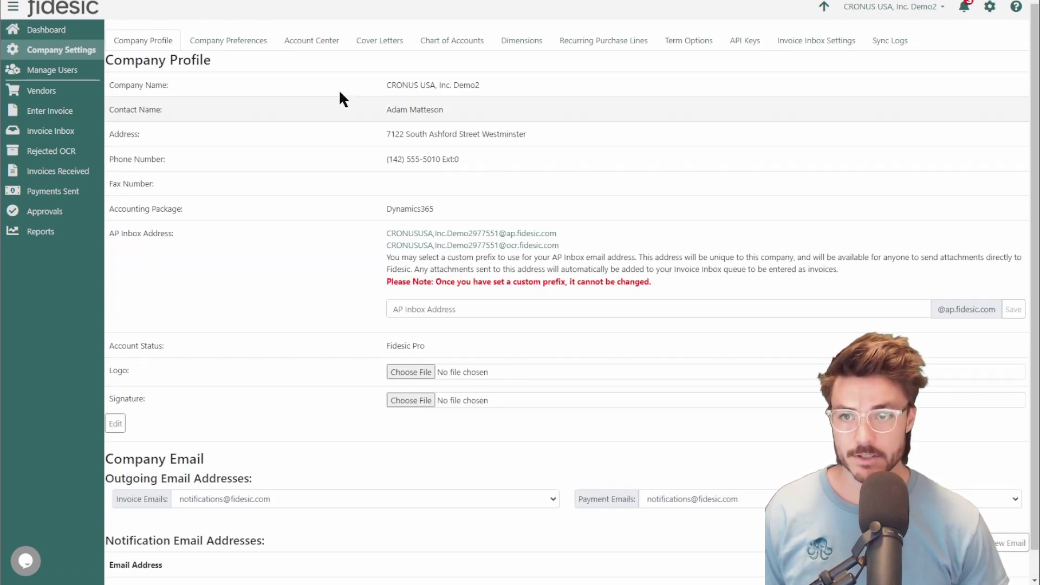
{"action": "left_click", "coordinate": [437, 42]}
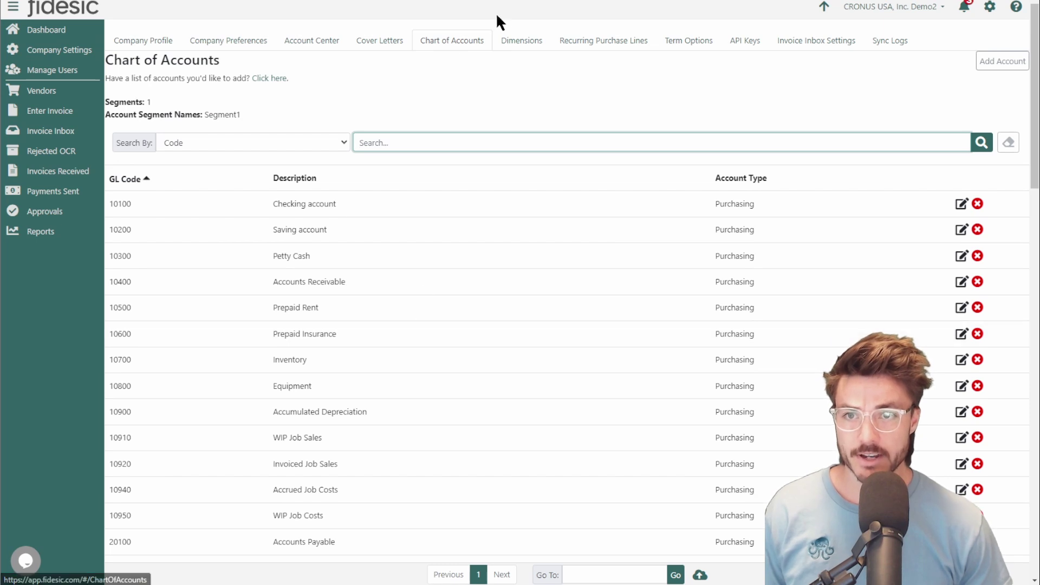
{"action": "left_click", "coordinate": [525, 41]}
{"action": "left_click", "coordinate": [584, 38]}
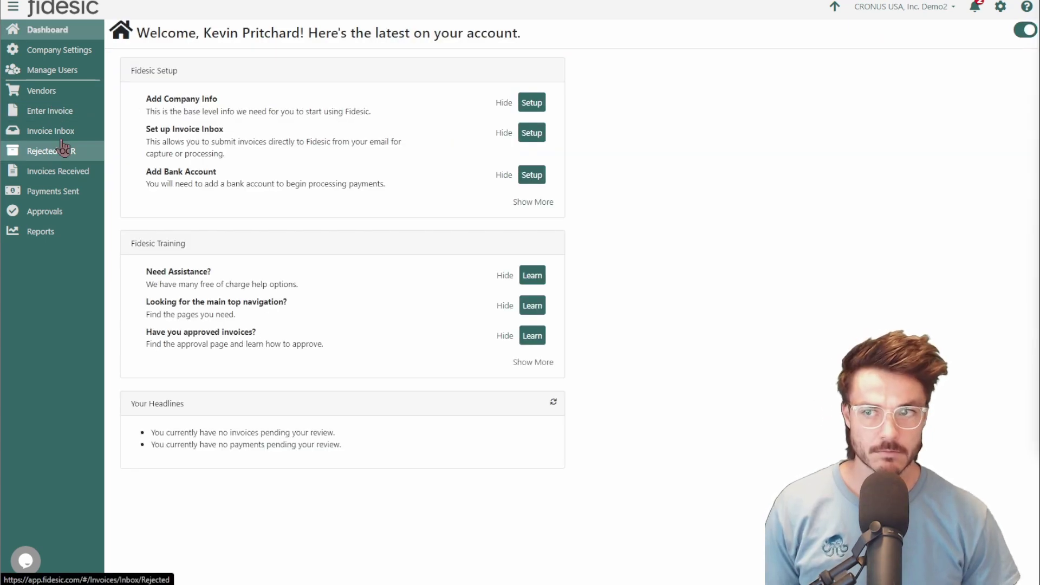
Start a new invoice entry, attach GraphicDesign Invoice May.jpg and submit it to MagiCapture.
{"action": "left_click", "coordinate": [74, 117]}
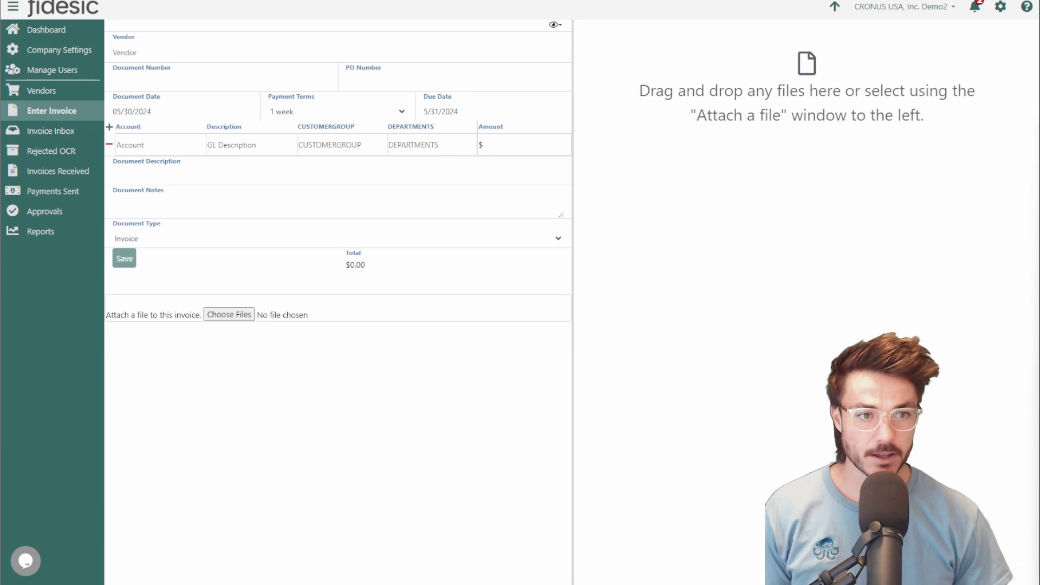
{"action": "left_click_drag", "start_coordinate": [417, 335], "coordinate": [290, 318]}
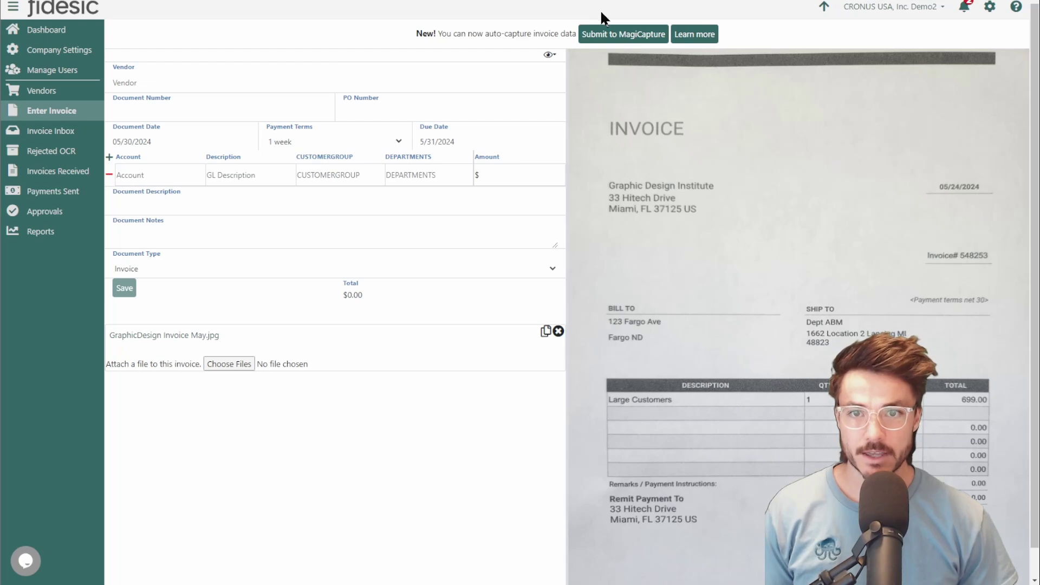
{"action": "left_click", "coordinate": [648, 35]}
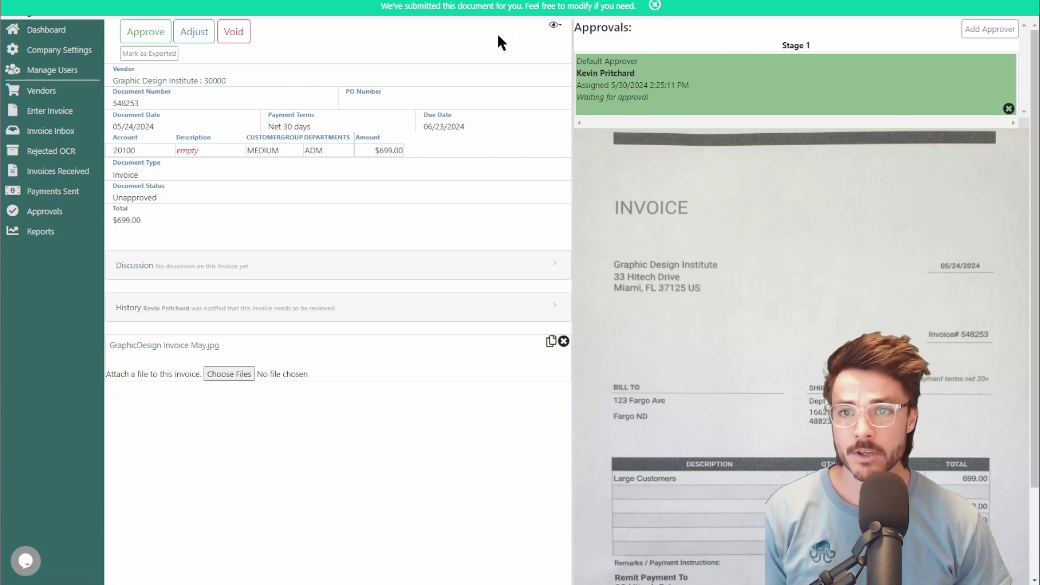
Dismiss the submission notice and approve the captured Graphic Design Institute invoice without approval notes.
{"action": "left_click", "coordinate": [655, 6]}
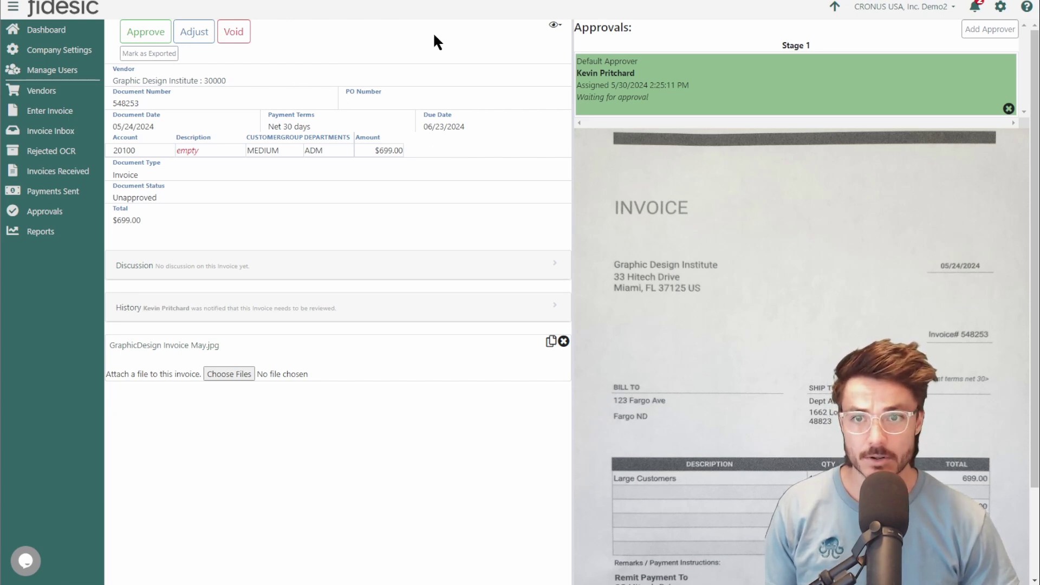
{"action": "left_click", "coordinate": [152, 36]}
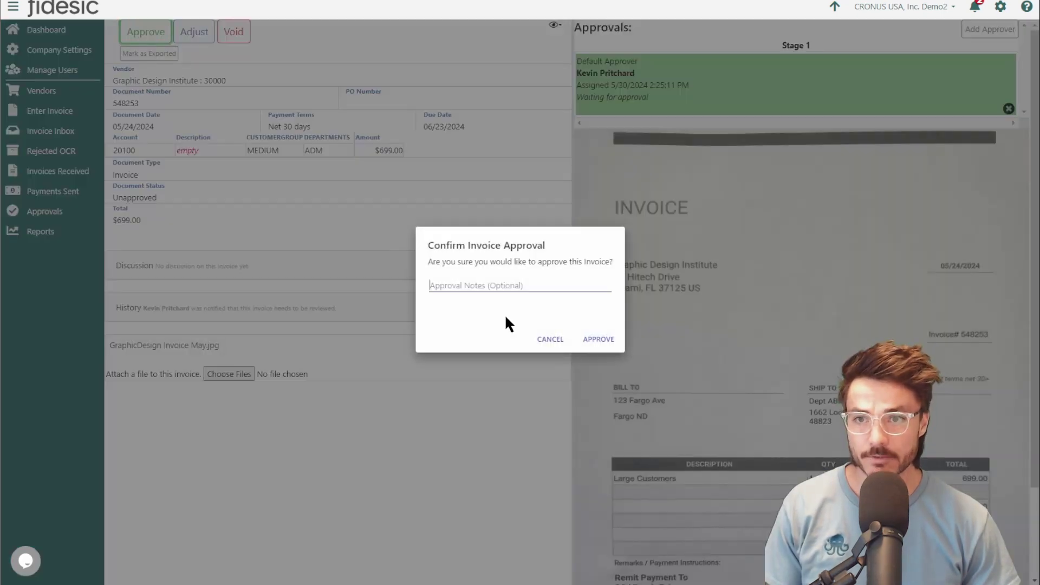
{"action": "left_click", "coordinate": [599, 340]}
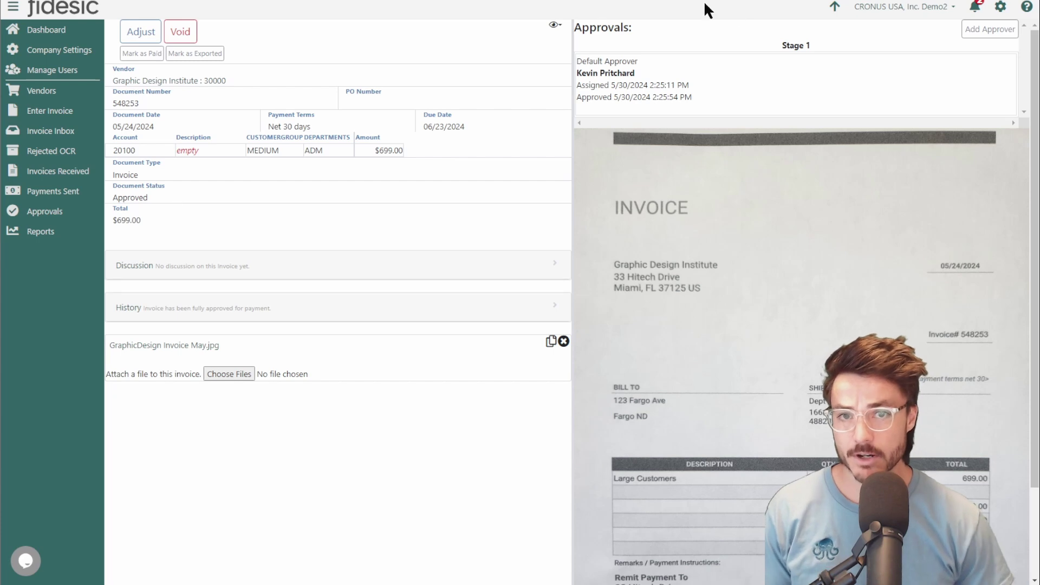
Open the company's invoice inbox settings and select the e-mail address for OCR processing.
{"action": "left_click", "coordinate": [999, 8]}
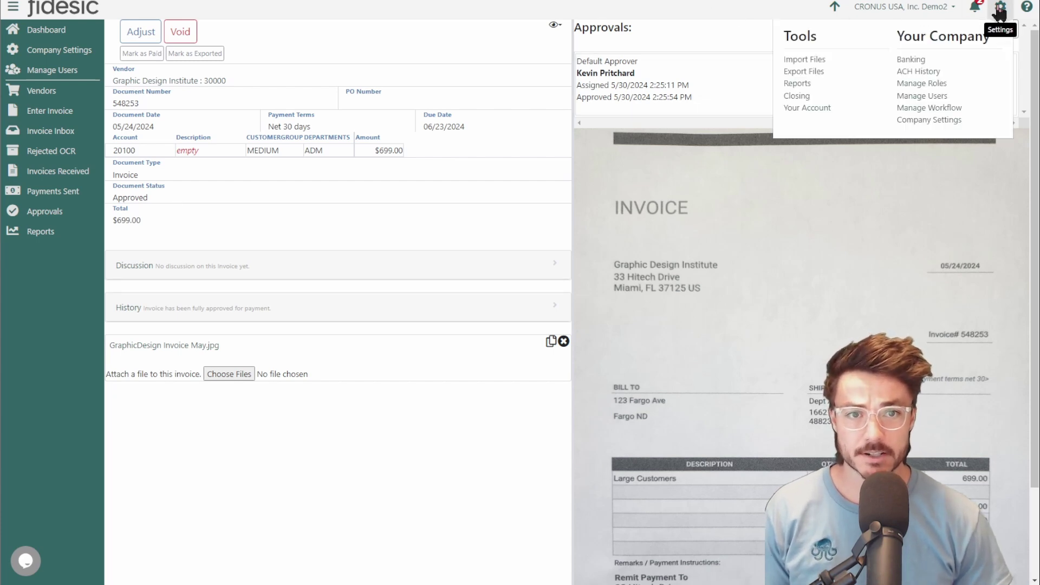
{"action": "left_click", "coordinate": [961, 120]}
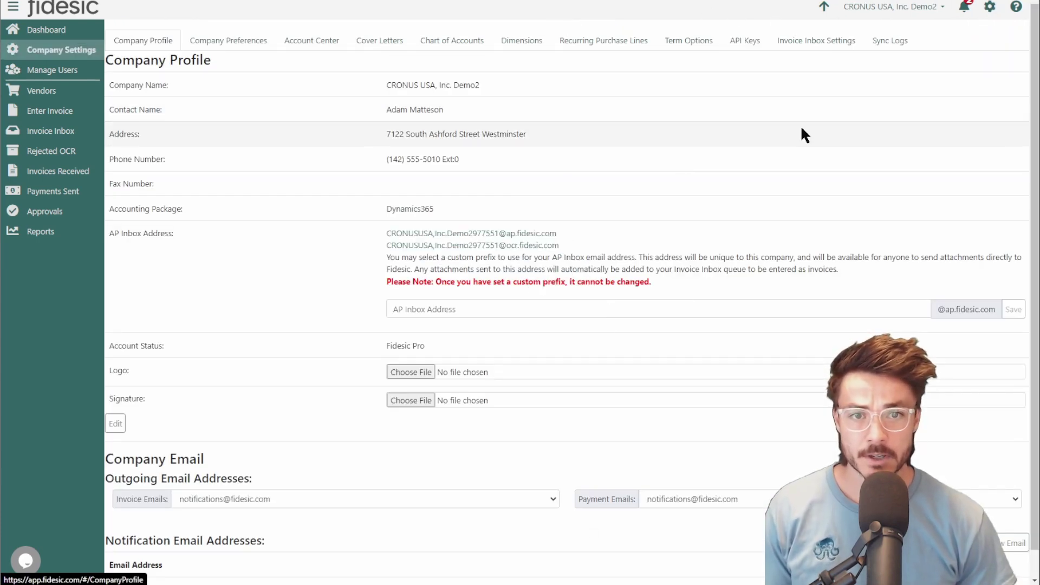
{"action": "left_click", "coordinate": [831, 40]}
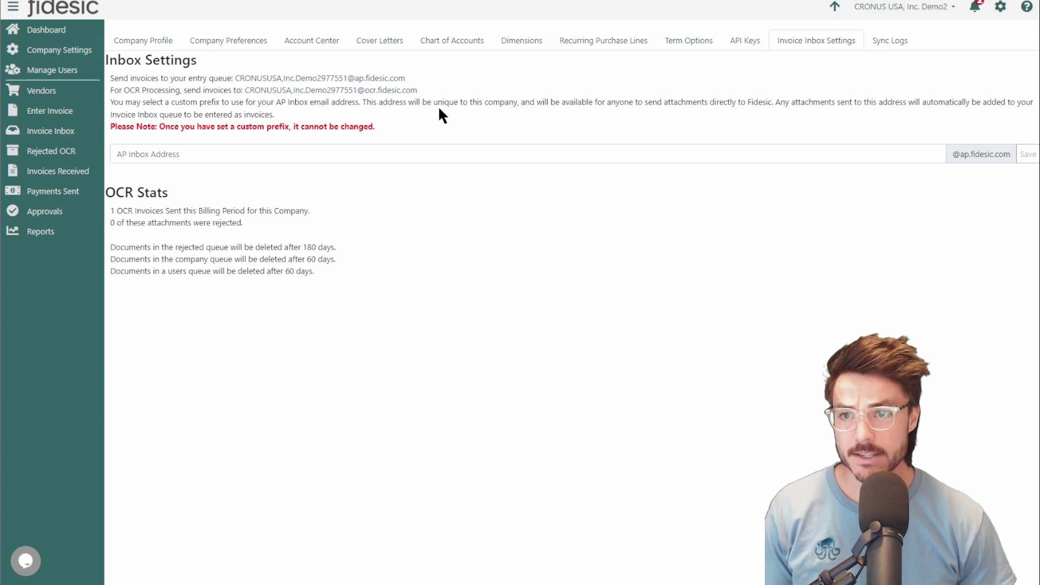
{"action": "left_click_drag", "start_coordinate": [417, 90], "coordinate": [245, 91]}
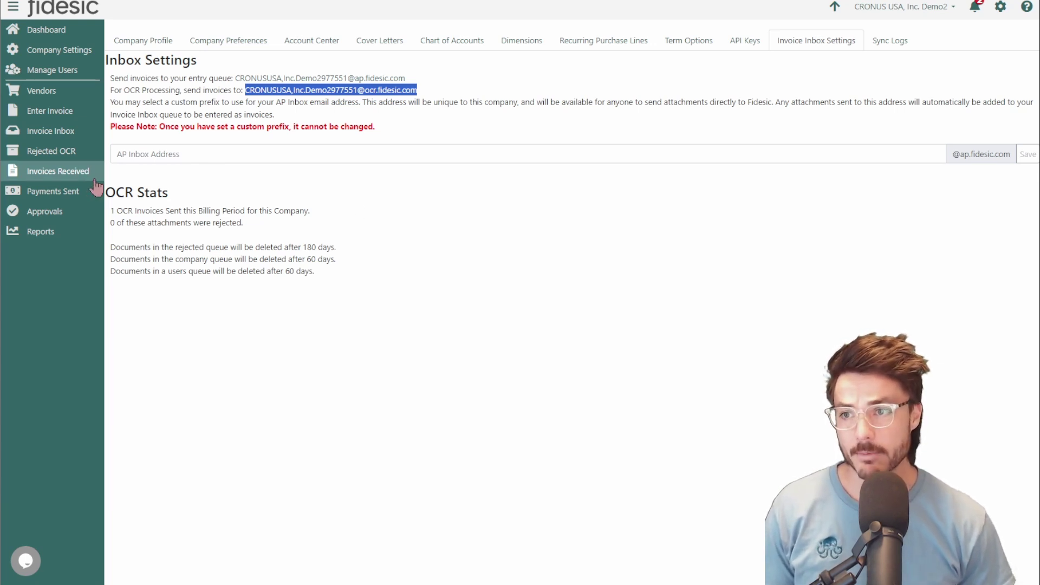
Display the list of received invoices in Fidesic and open Business Central in a new browser tab.
{"action": "left_click", "coordinate": [59, 171]}
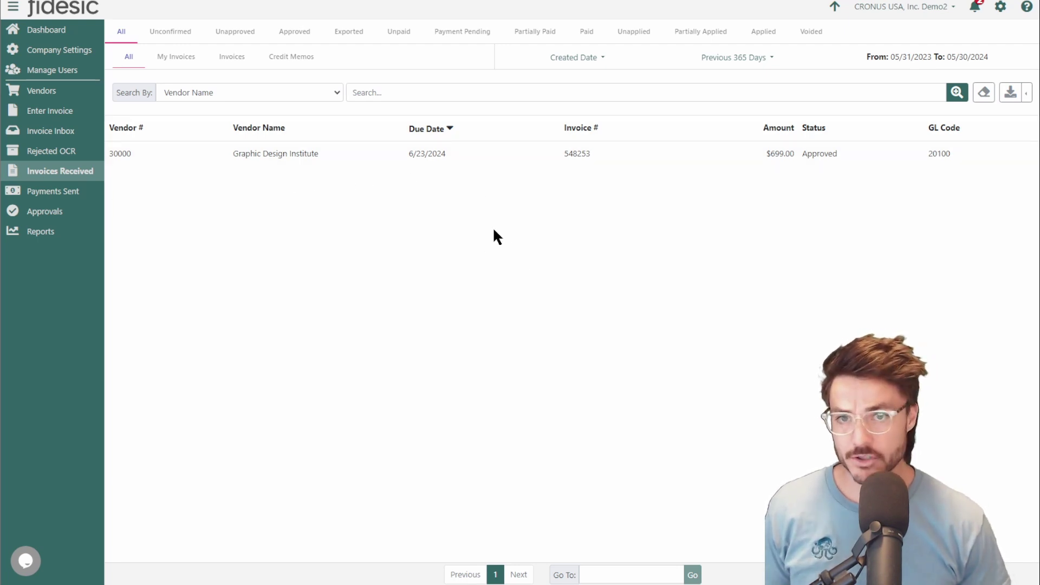
{"action": "key", "text": "ctrl+t"}
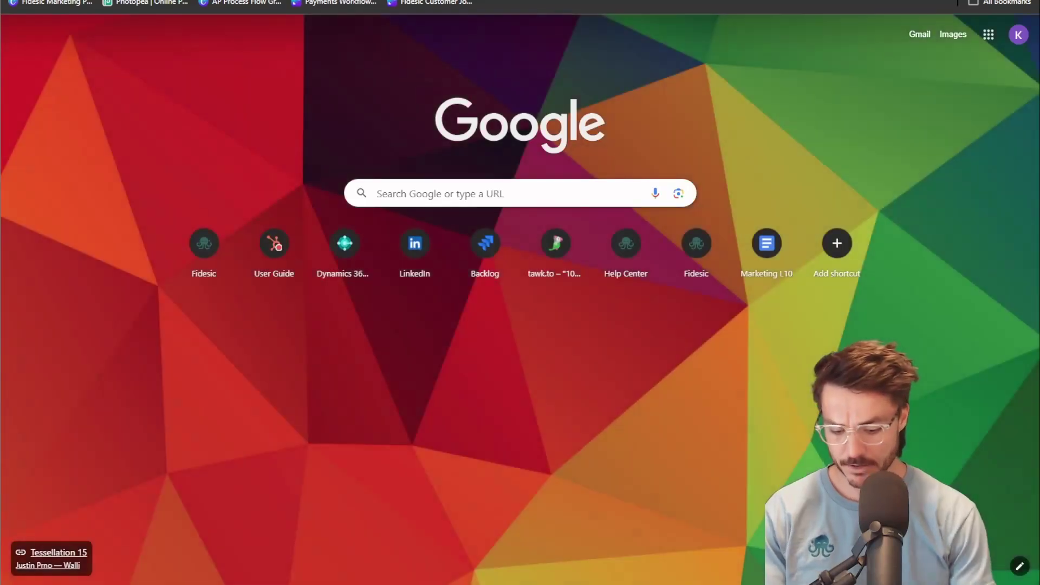
{"action": "type", "text": "bus"}
{"action": "key", "text": "Return"}
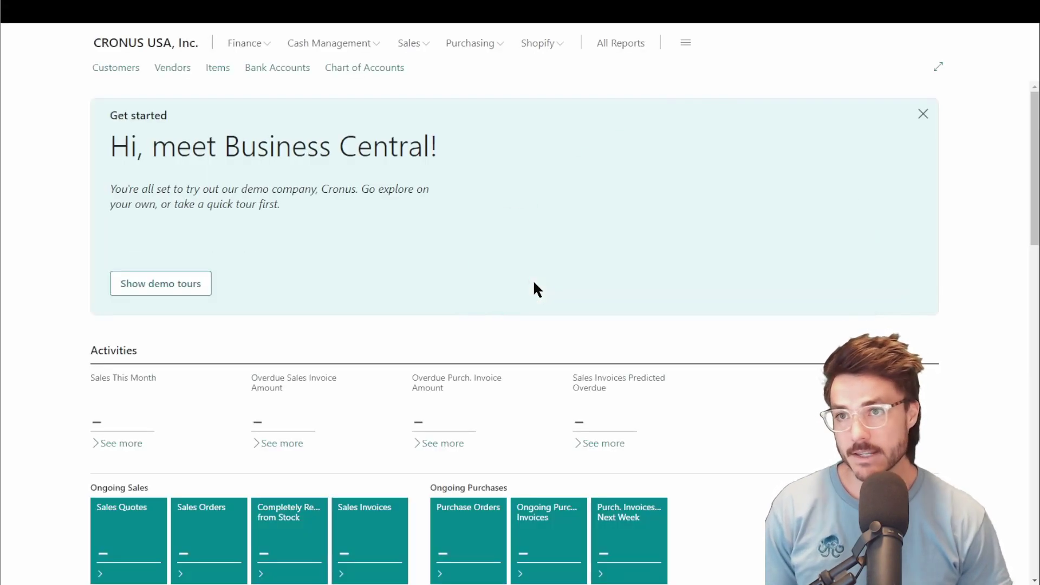
Import the Fidesic purchasing invoices into the Purchase Invoices list and dismiss the import notice.
{"action": "left_click", "coordinate": [471, 42]}
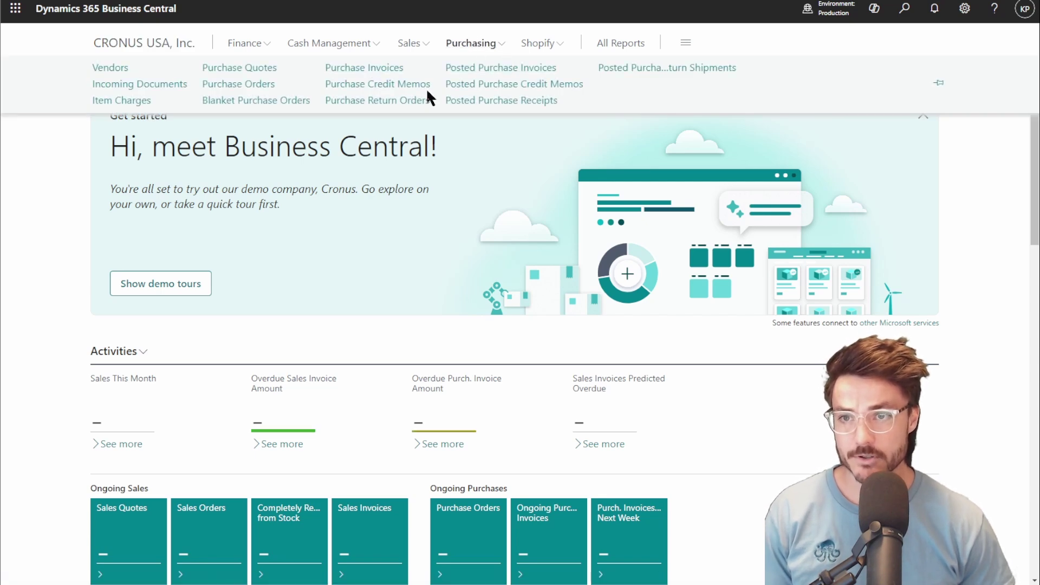
{"action": "left_click", "coordinate": [380, 69]}
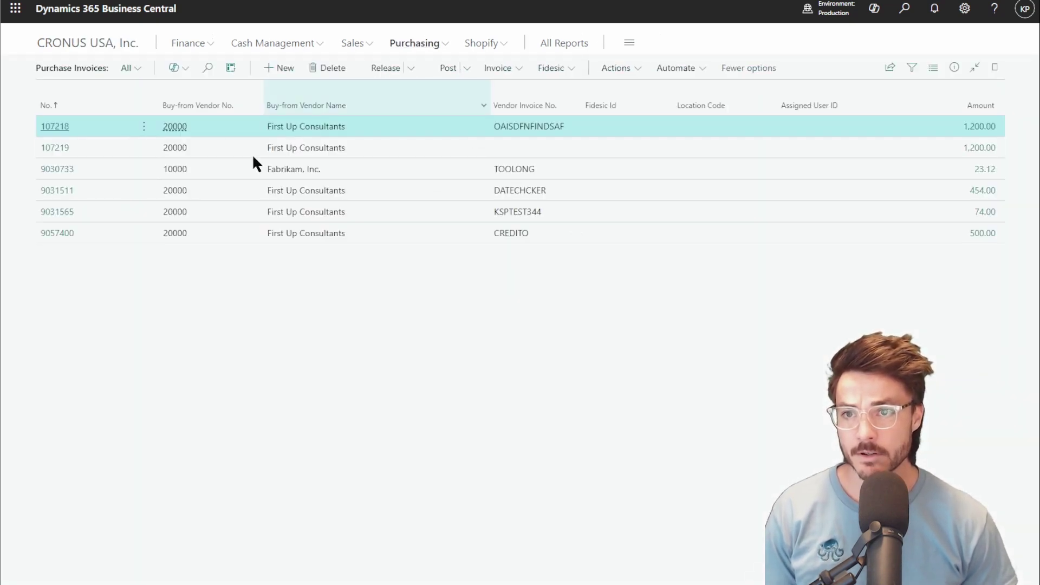
{"action": "left_click", "coordinate": [559, 73]}
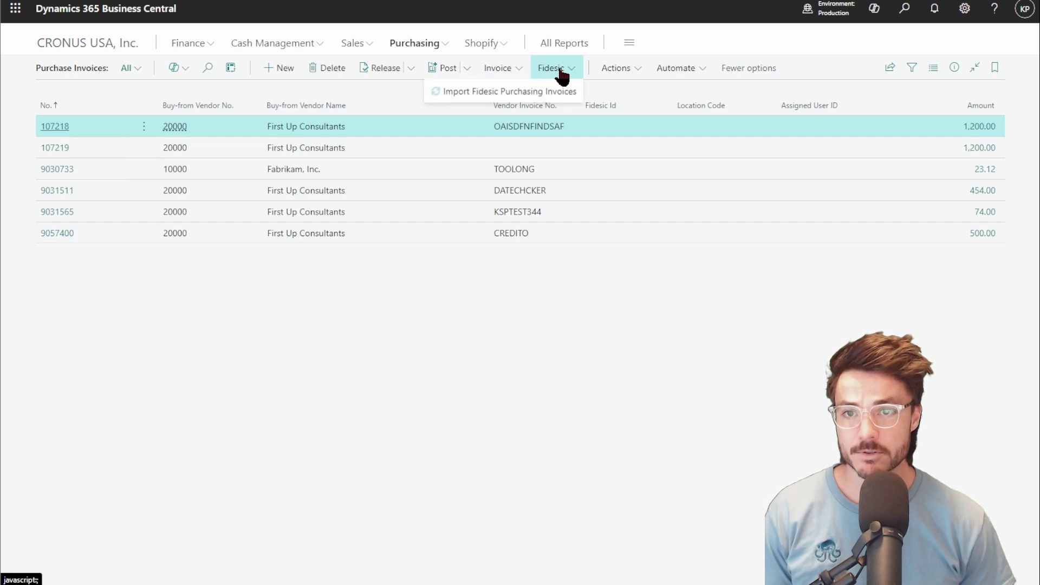
{"action": "left_click", "coordinate": [523, 92]}
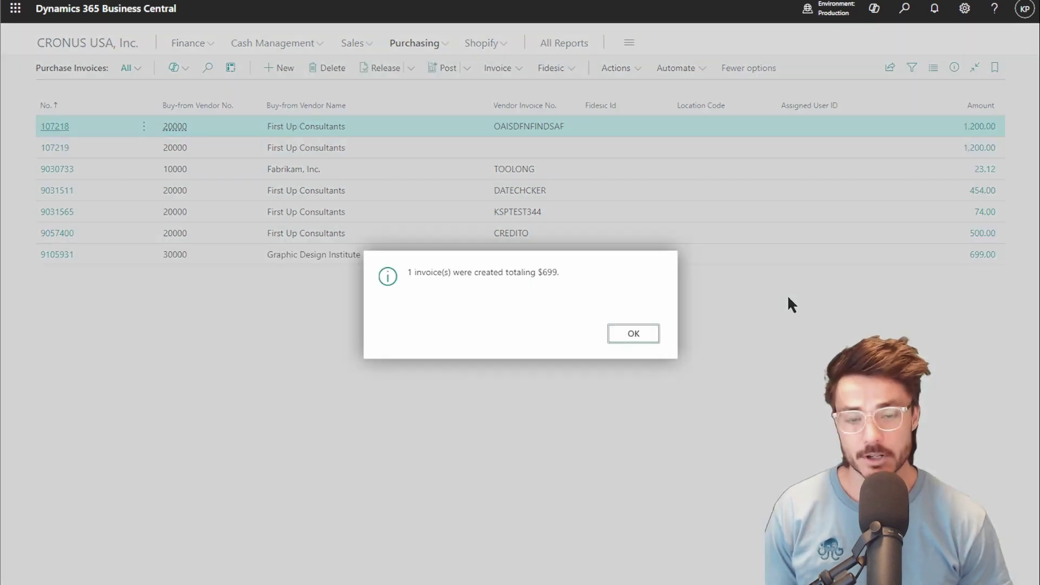
{"action": "left_click", "coordinate": [633, 337]}
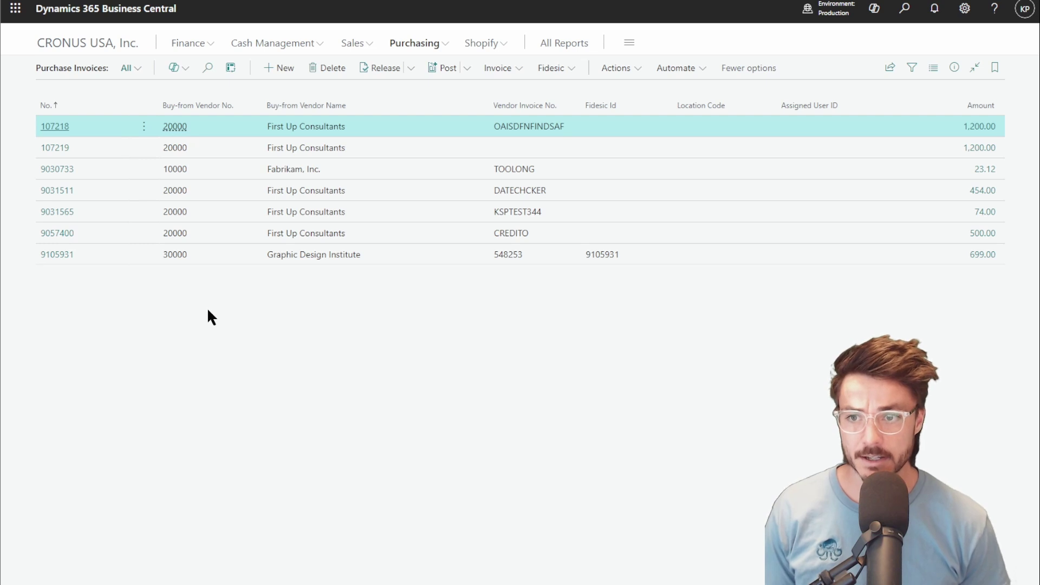
Open the imported Graphic Design Institute purchase invoice and examine its general details and lines.
{"action": "left_click", "coordinate": [56, 259]}
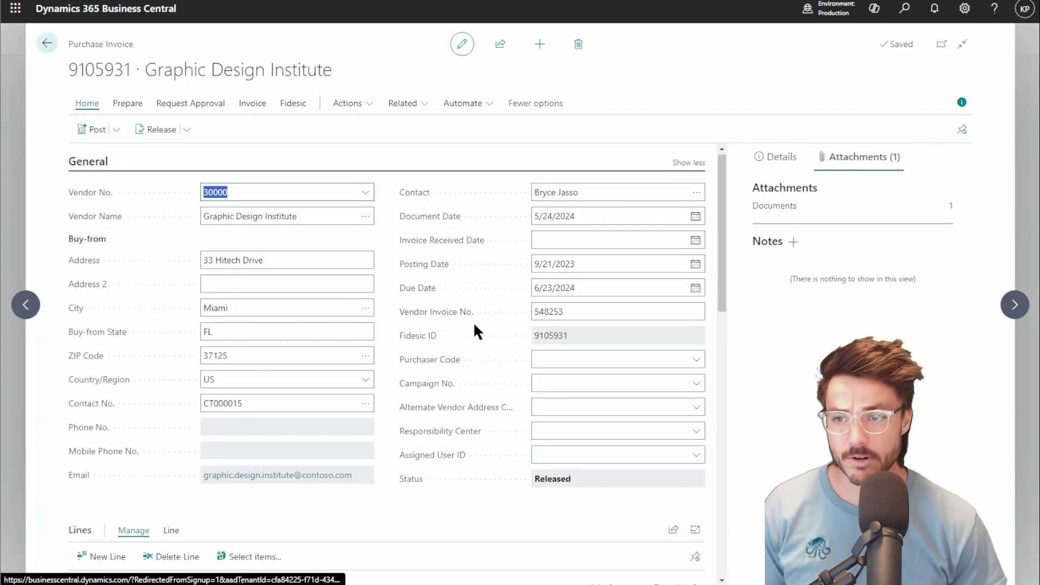
{"action": "scroll", "coordinate": [473, 320], "scroll_direction": "down", "scroll_amount": 4}
{"action": "scroll", "coordinate": [476, 431], "scroll_direction": "up", "scroll_amount": 3}
{"action": "scroll", "coordinate": [389, 382], "scroll_direction": "up", "scroll_amount": 2}
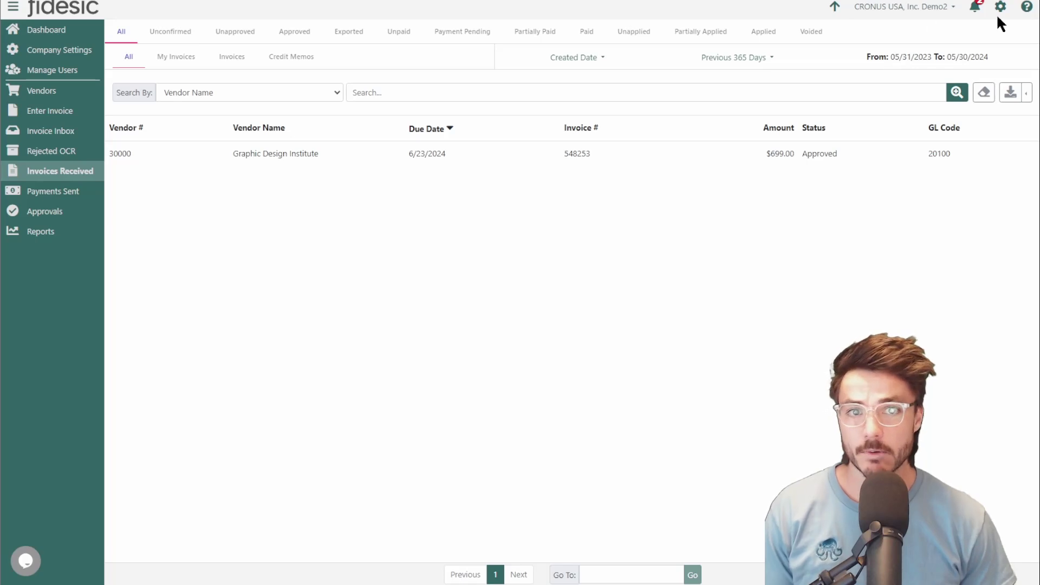
Switch to Fidesic, open the invoice workflow settings and review the stage types offered for a new stage without adding one.
{"action": "left_click", "coordinate": [1001, 9]}
{"action": "left_click", "coordinate": [958, 107]}
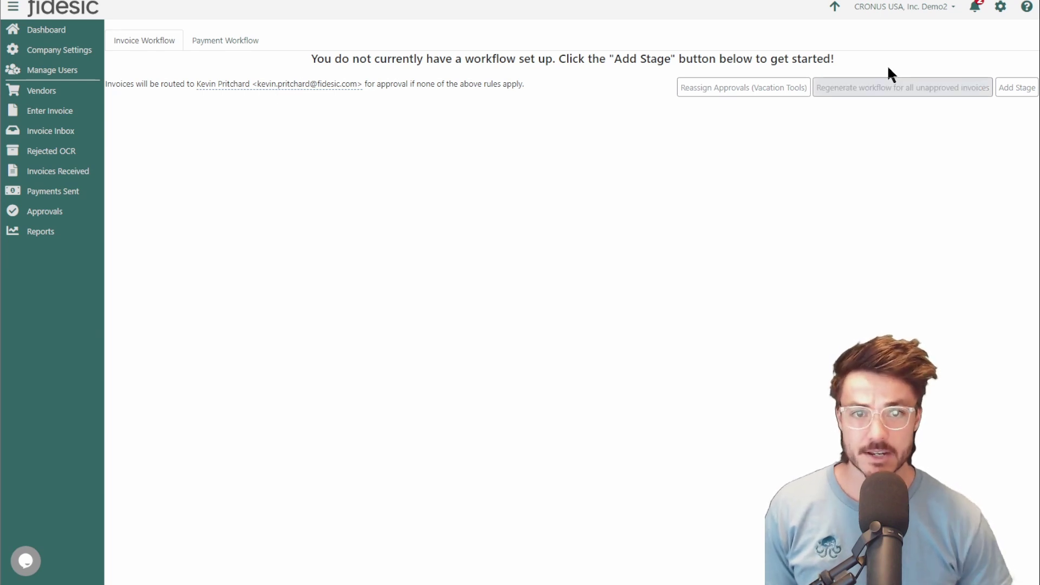
{"action": "left_click", "coordinate": [1016, 87]}
{"action": "left_click", "coordinate": [531, 259]}
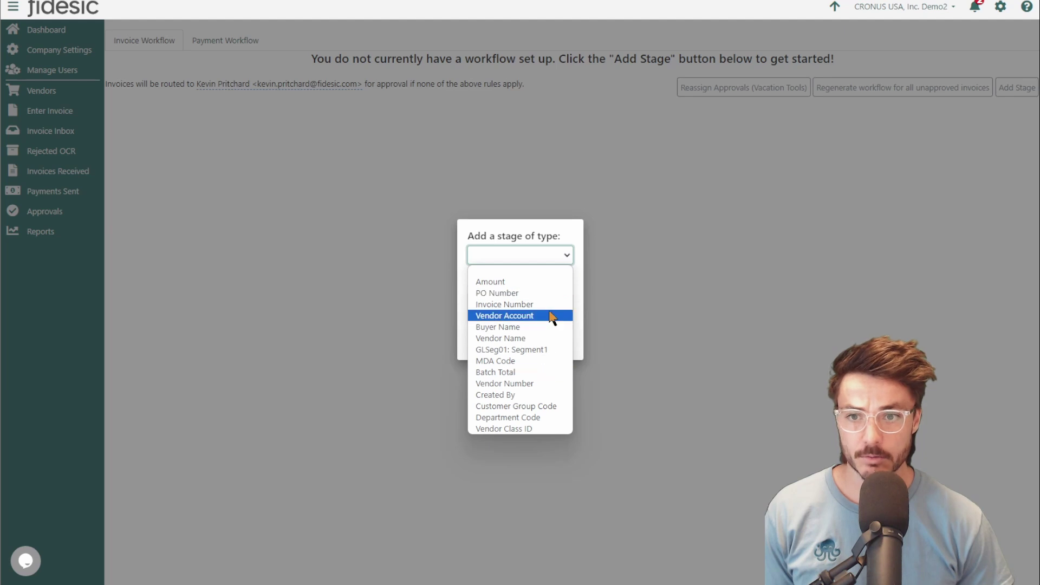
{"action": "left_click", "coordinate": [714, 268]}
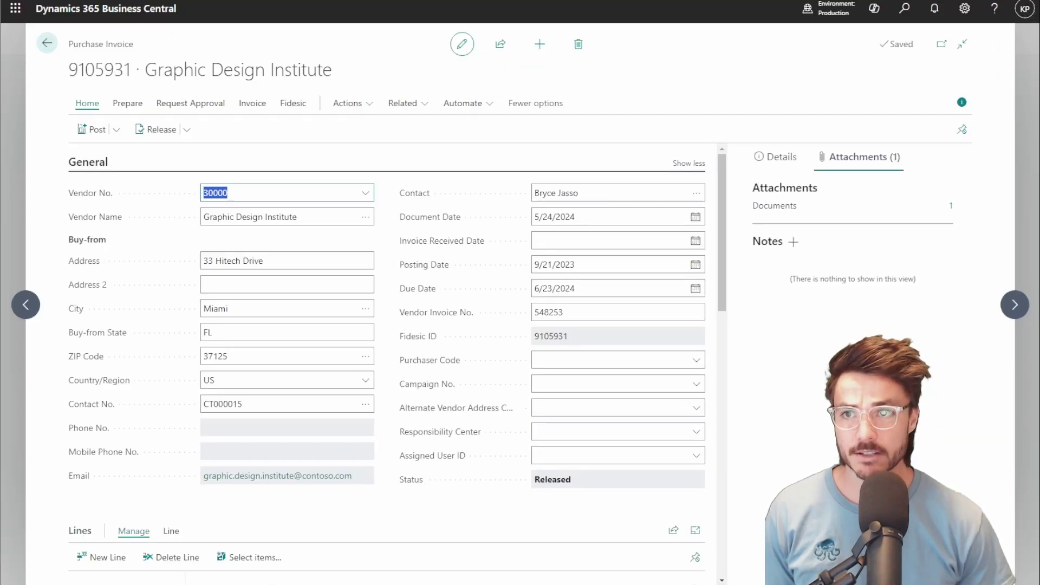